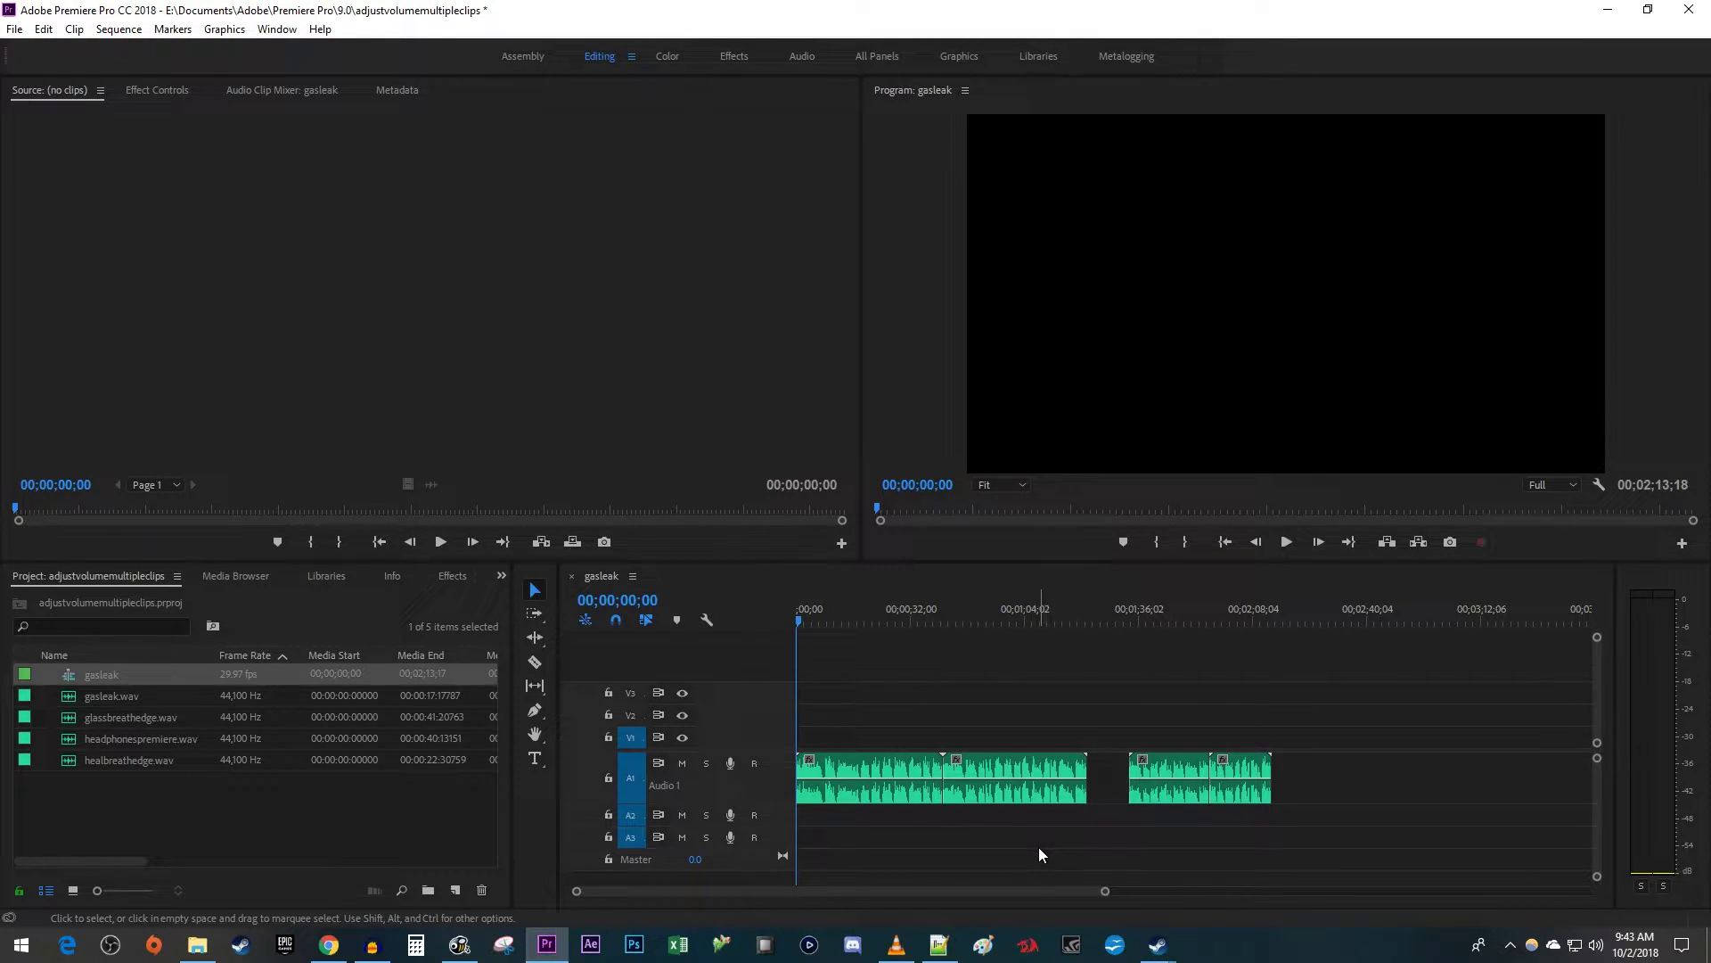
- Marquee-select all four Audio 1 clips and apply a -10 dB Audio Gain adjustment
left_click(1314, 835)
left_click_drag(1212, 835, 864, 743)
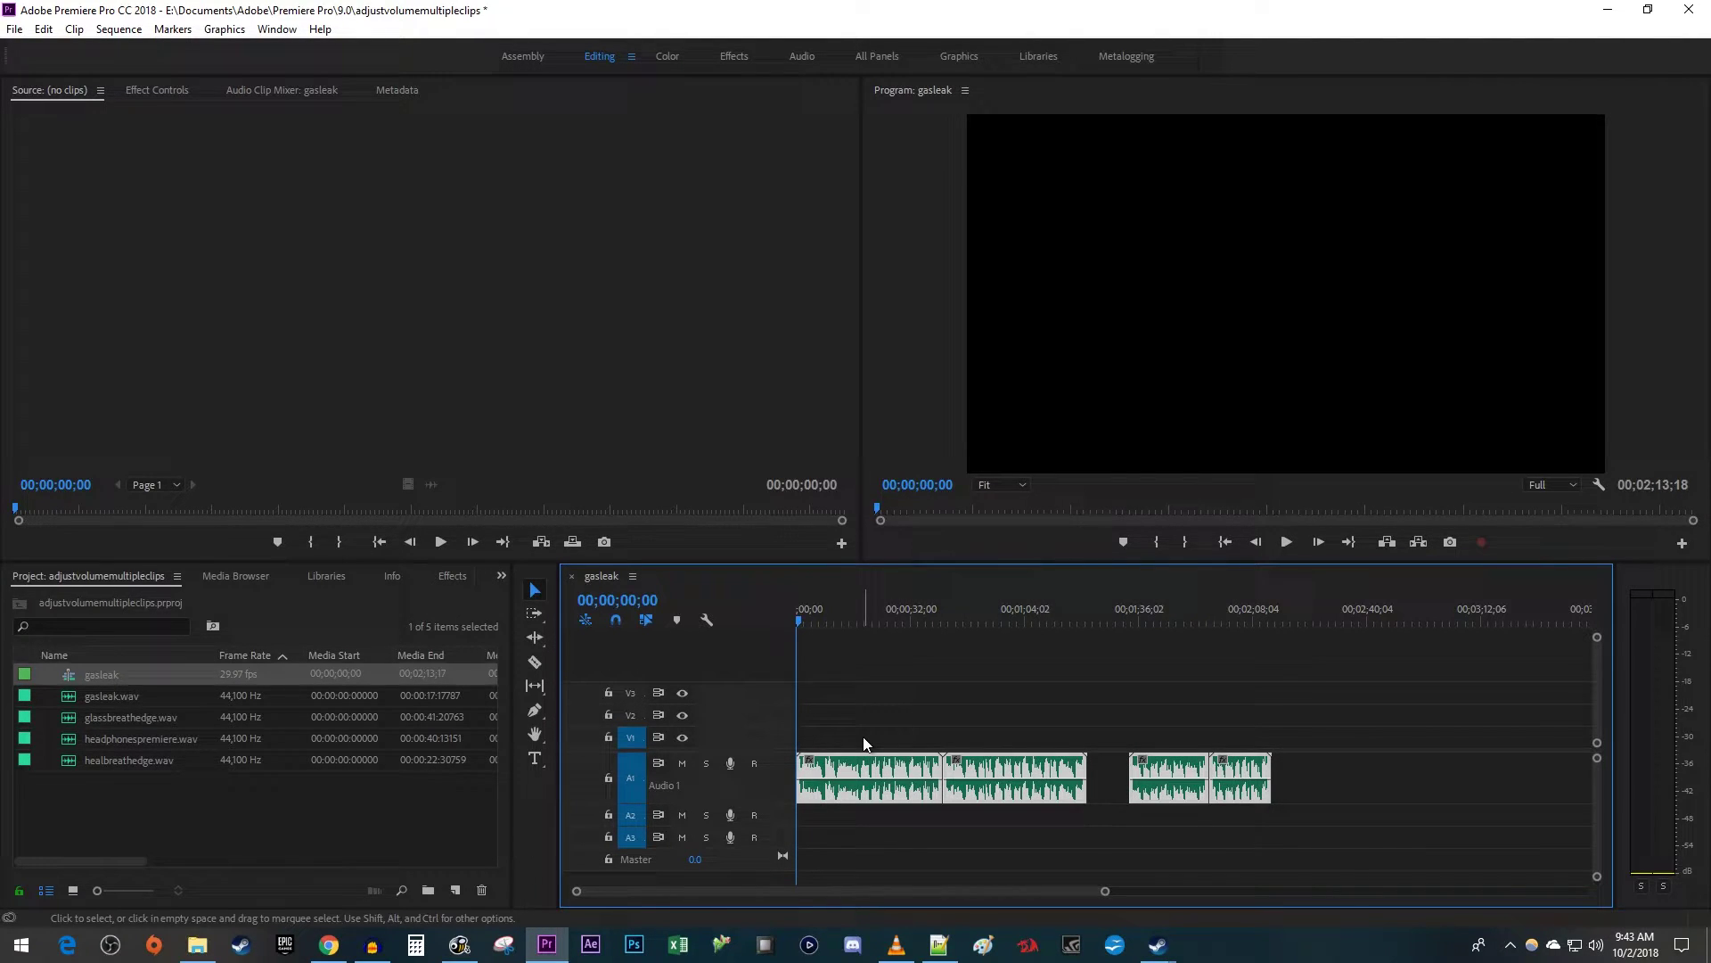
right_click(877, 765)
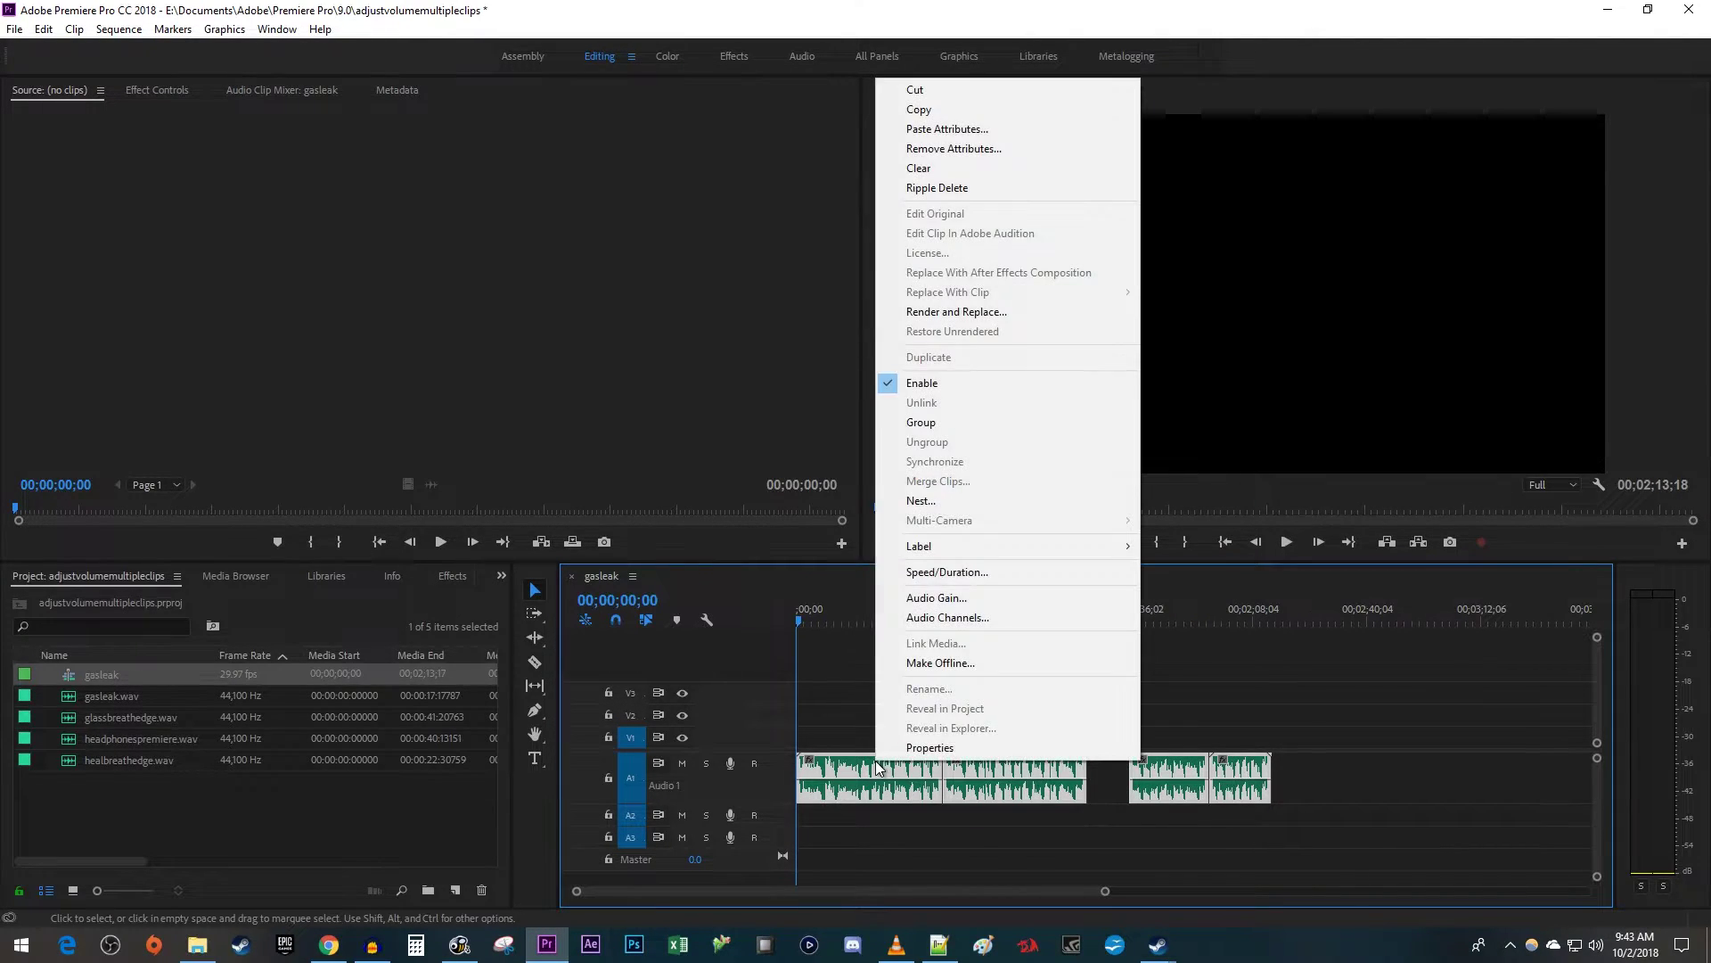
left_click(1002, 600)
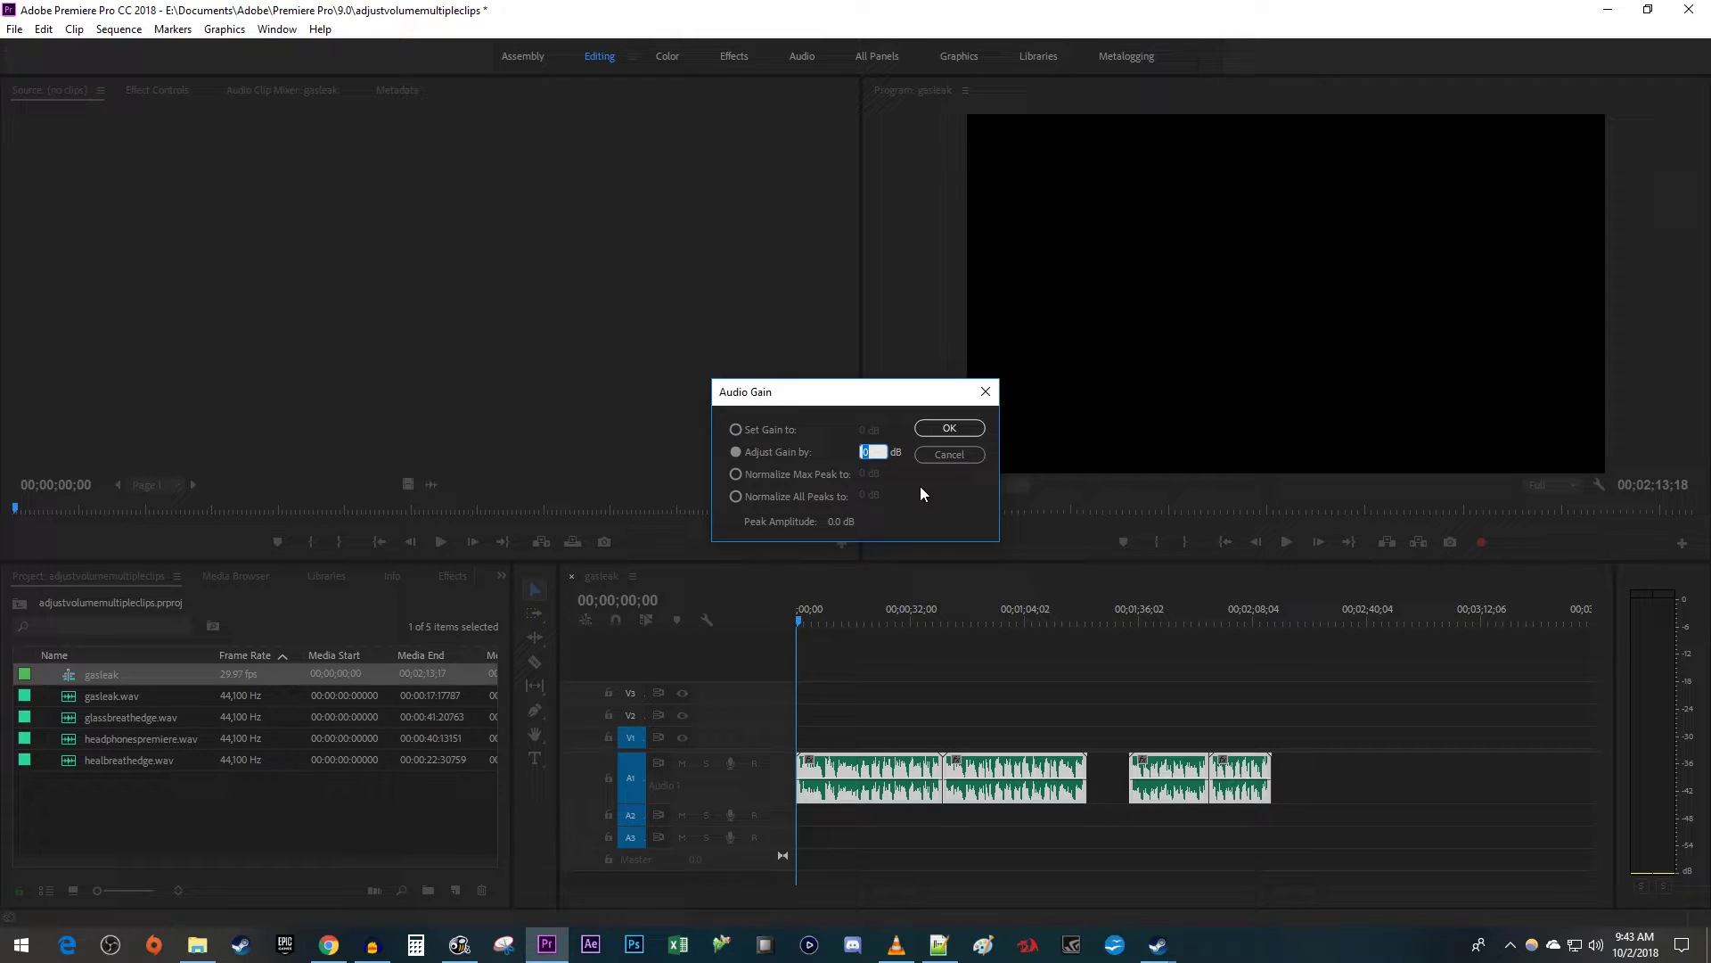
type("-10")
left_click(949, 427)
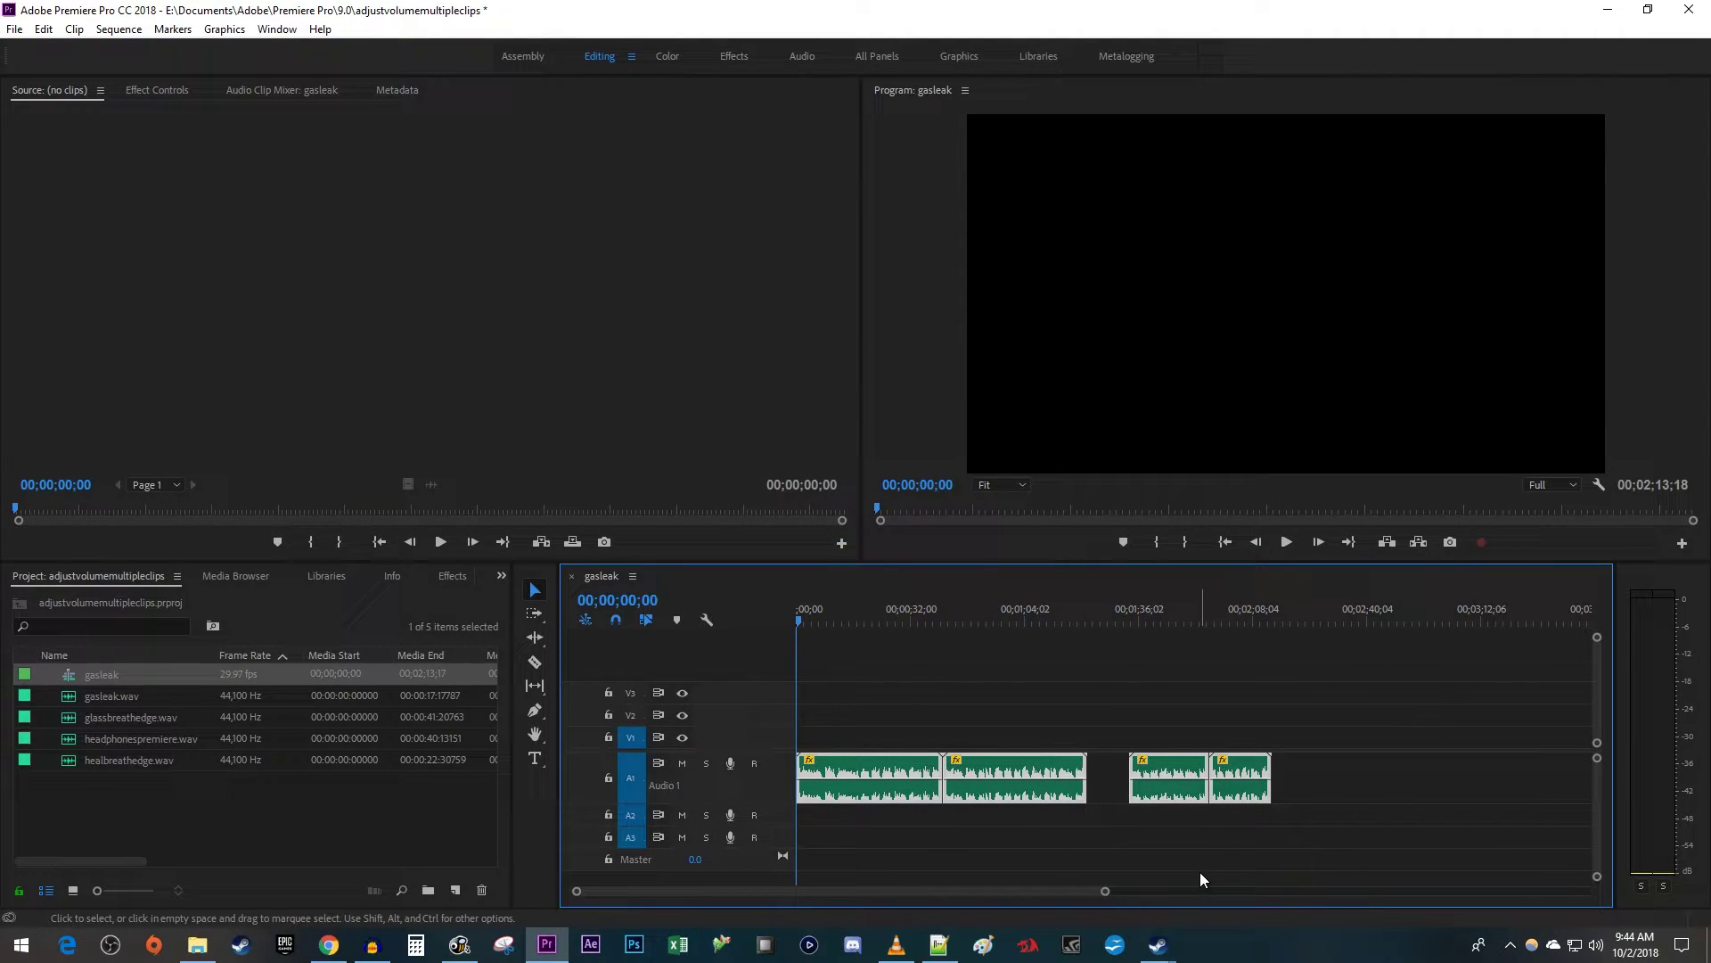
- Clear the selection, then select Audio 1 clips one, three and four
left_click(1165, 865)
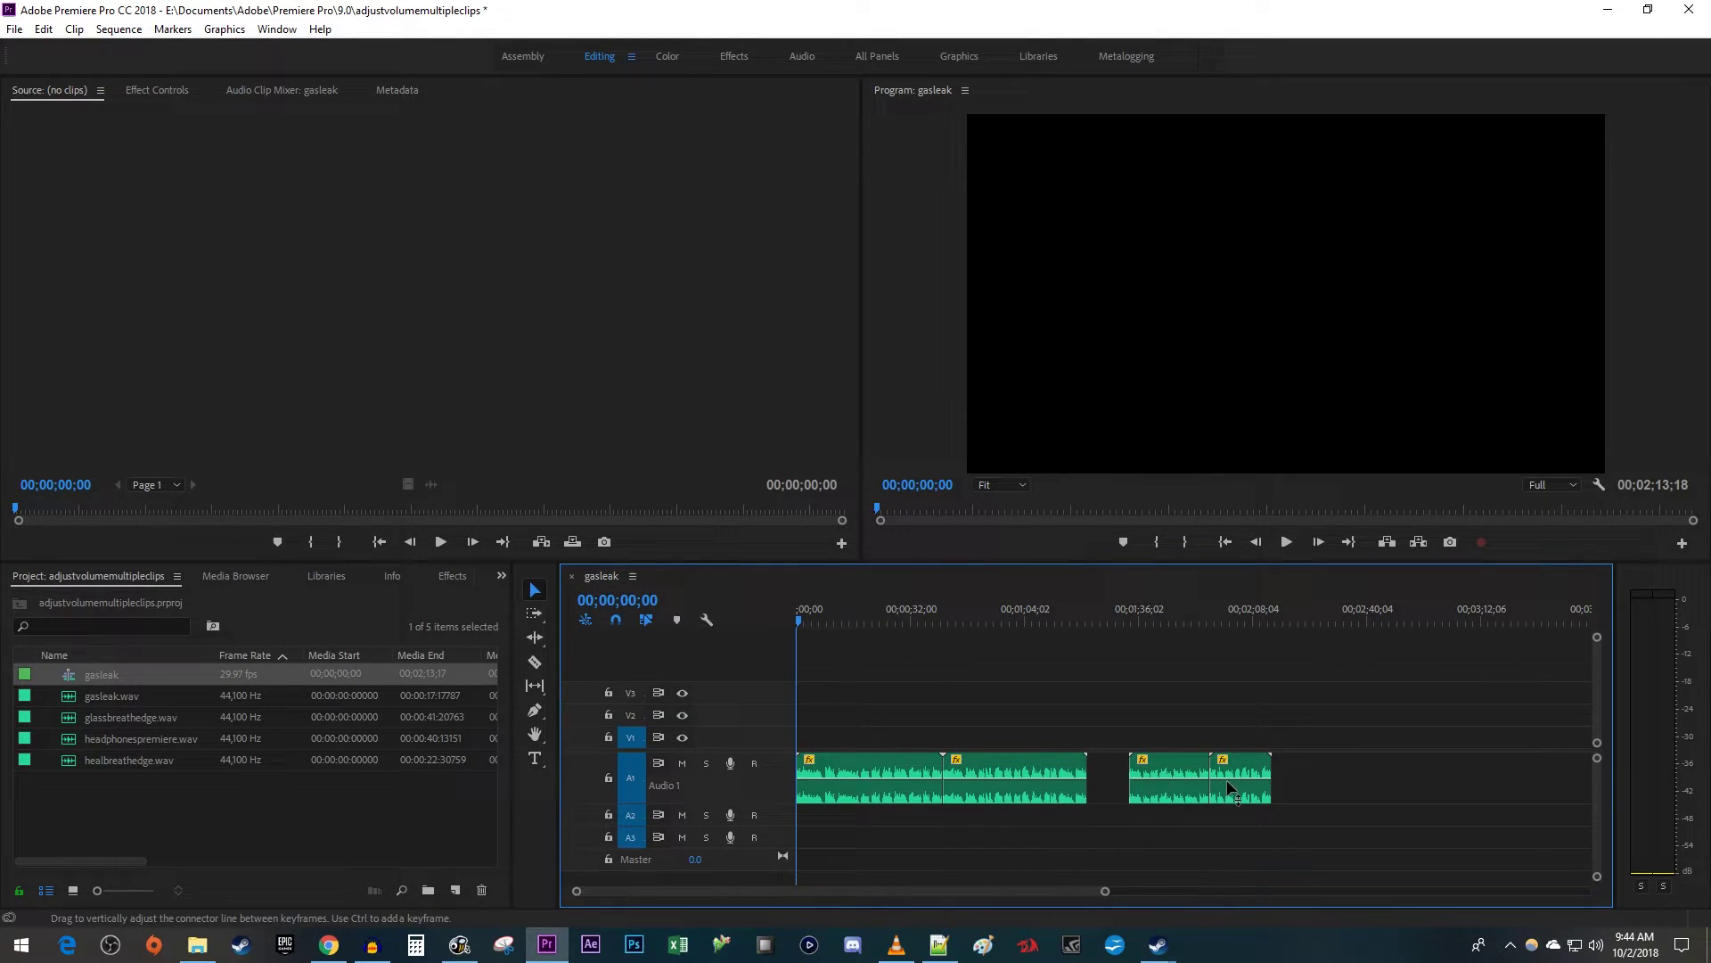
left_click(869, 795)
left_click(1141, 791, "shift")
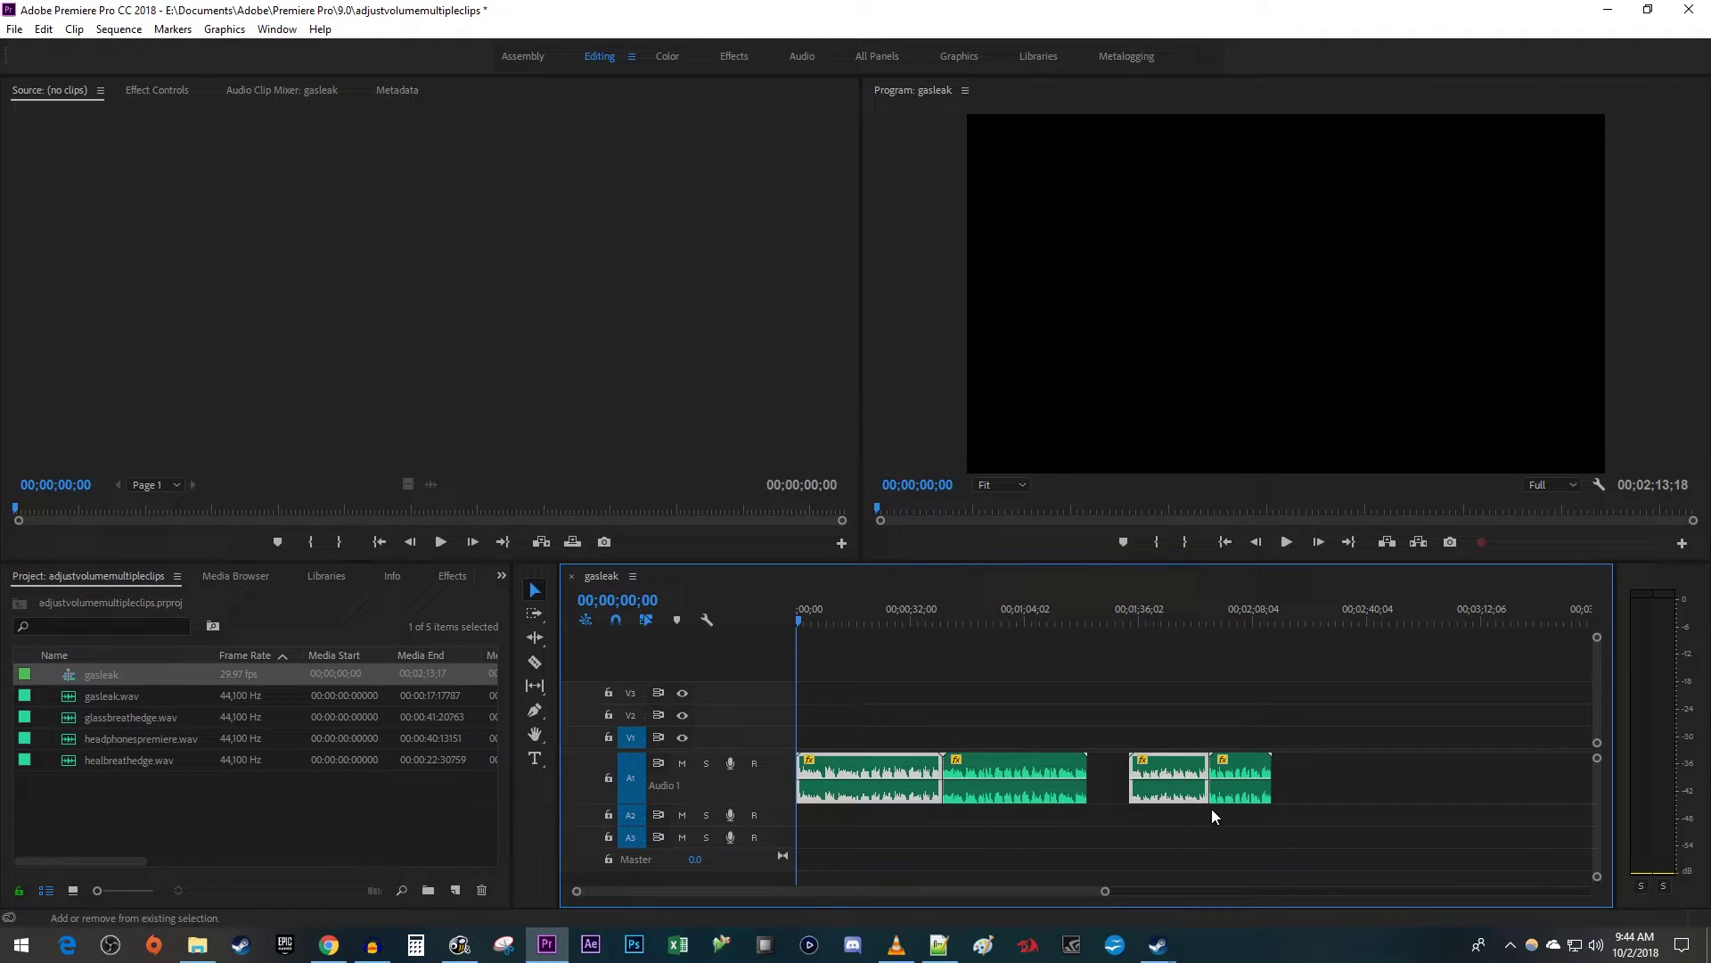
left_click(1241, 790, "shift")
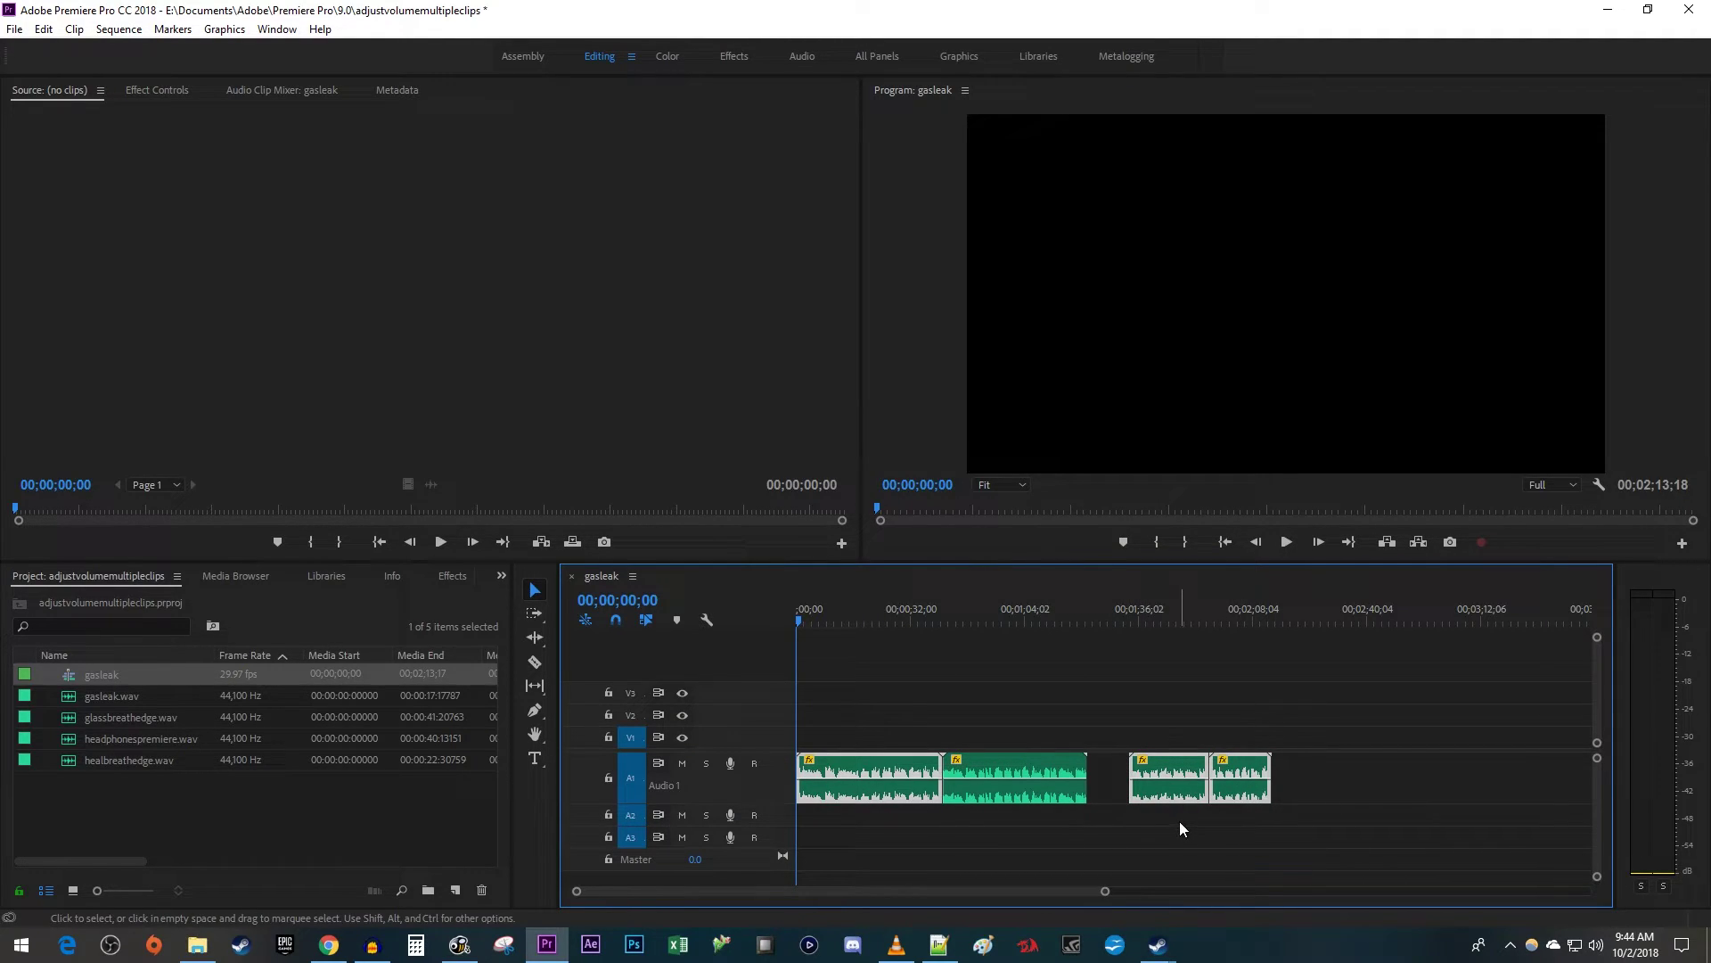
- Apply a +30 dB Audio Gain adjustment to the three selected clips, then deselect them
right_click(1181, 791)
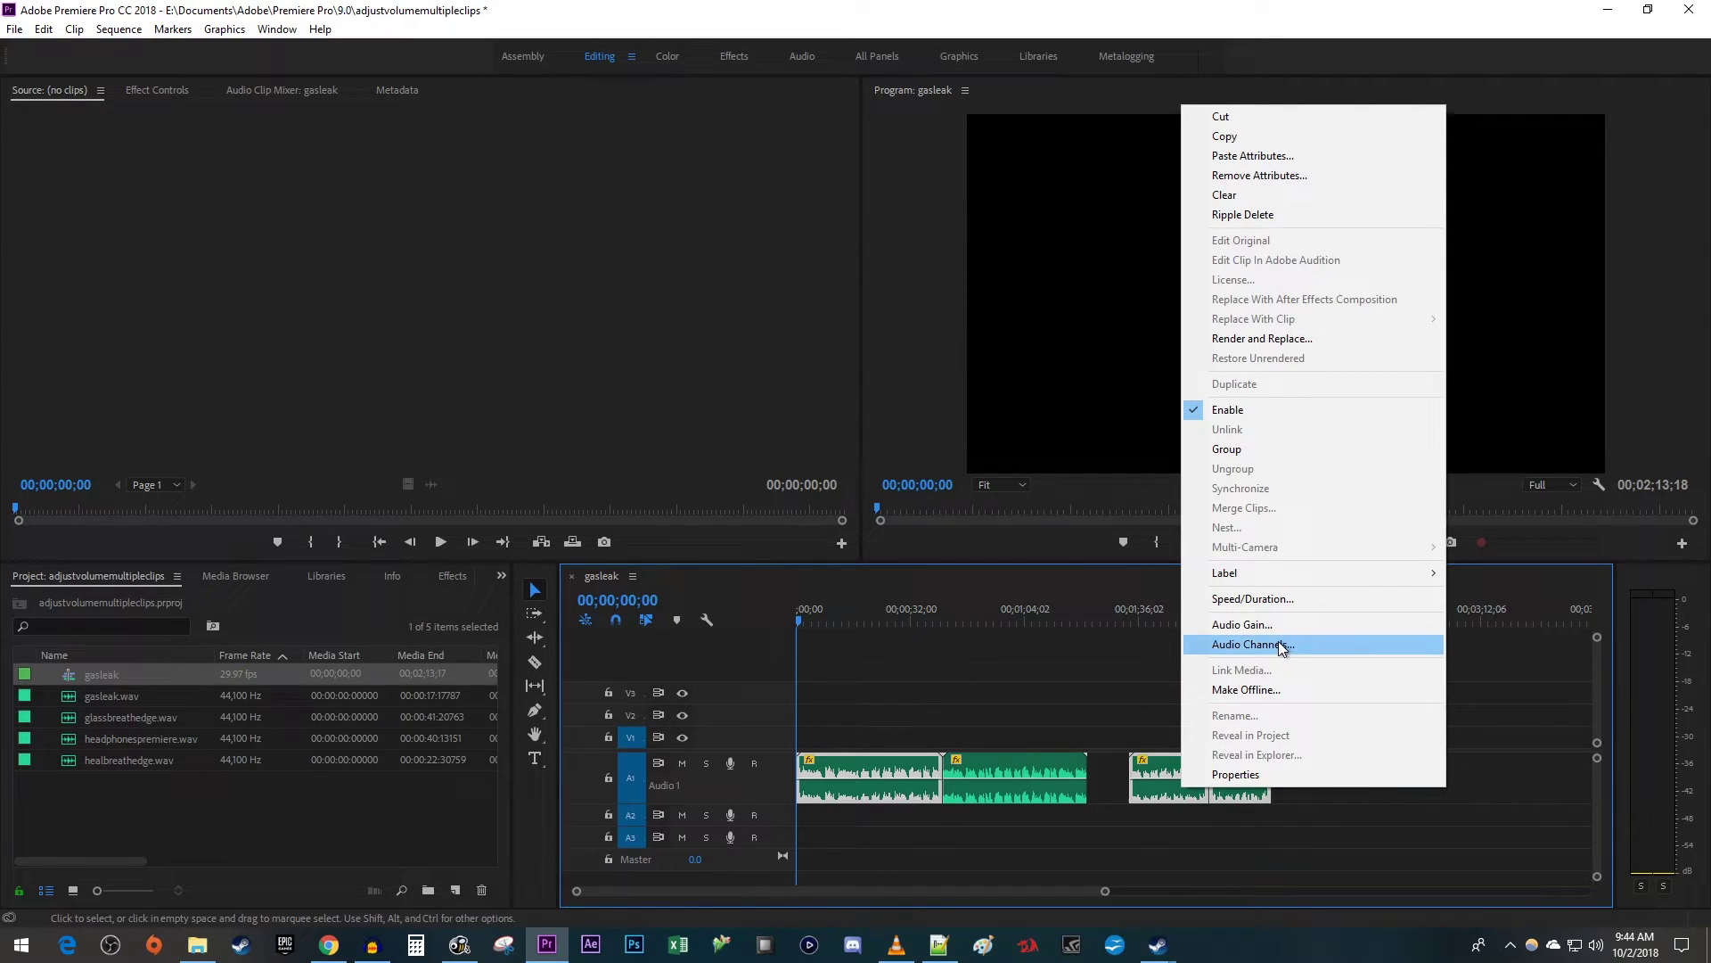
left_click(1243, 625)
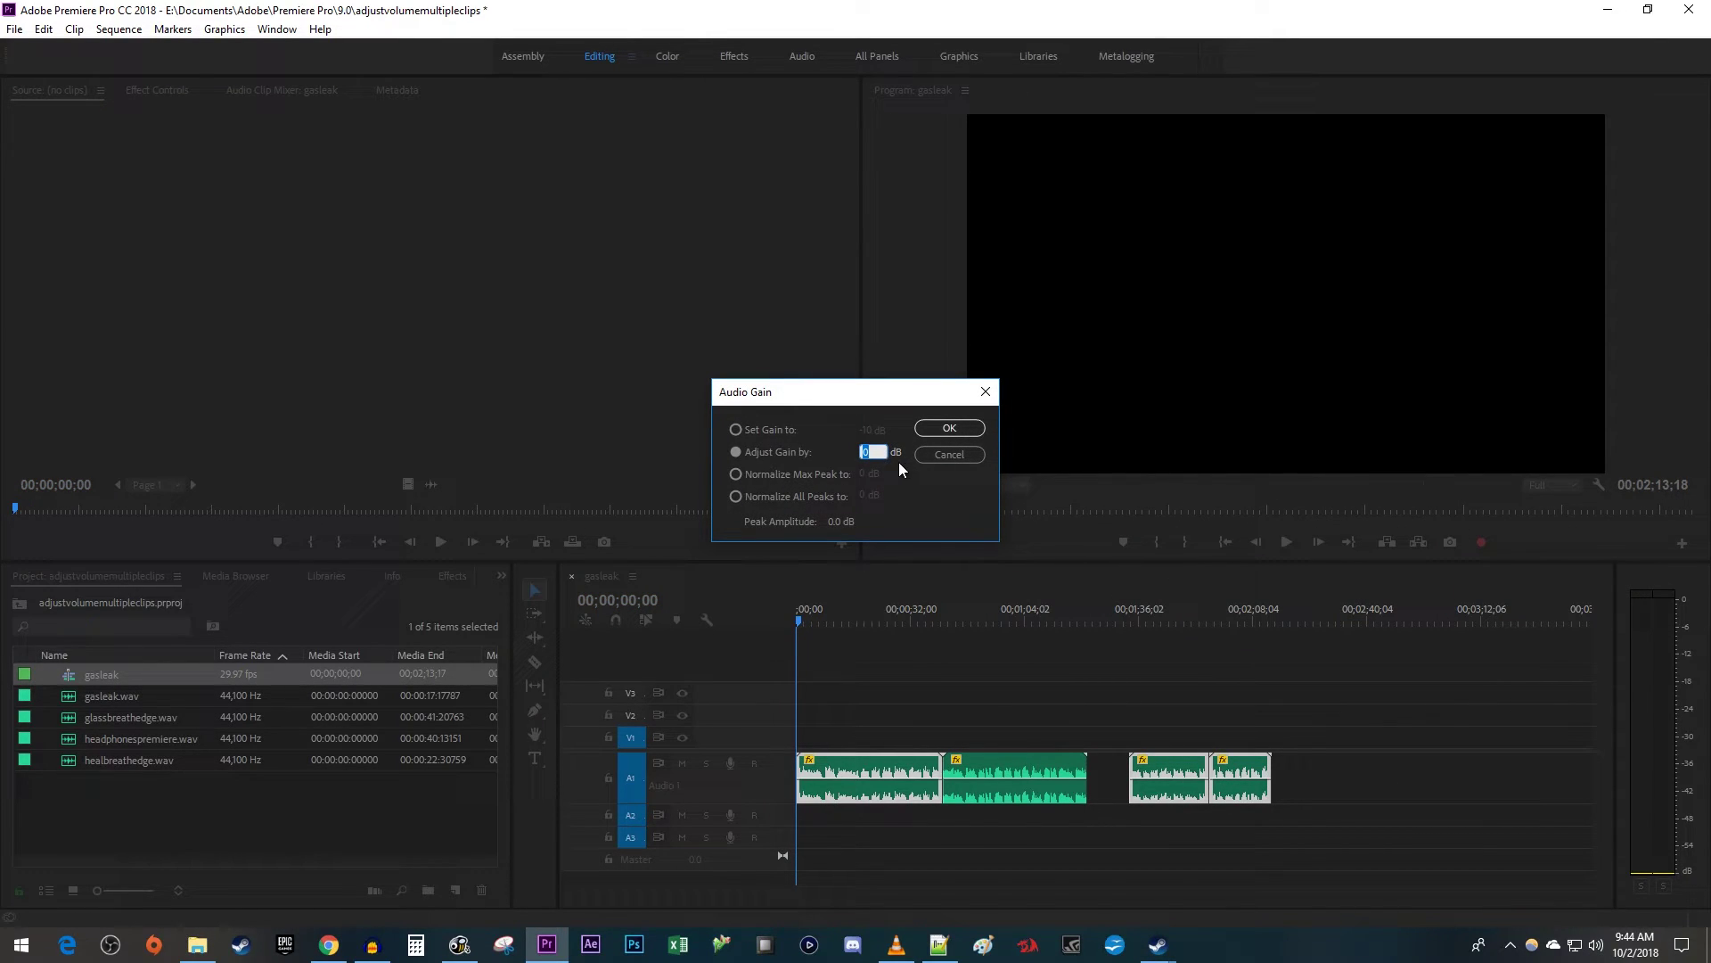
type("30")
left_click(956, 432)
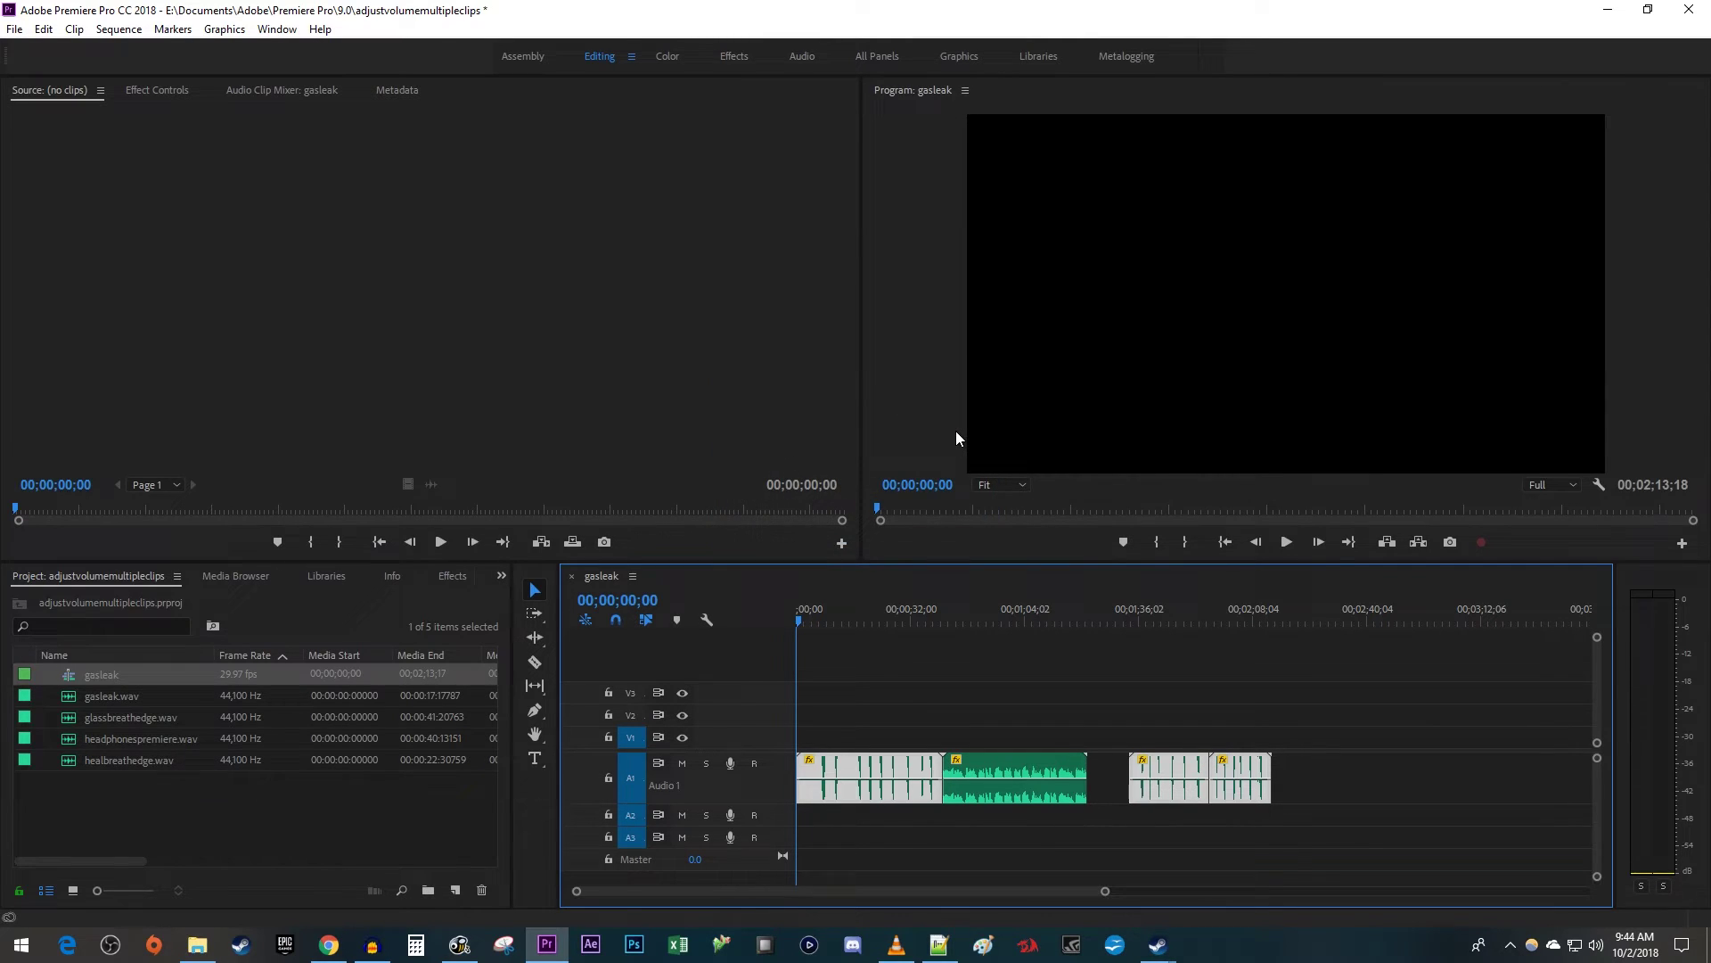
left_click(943, 665)
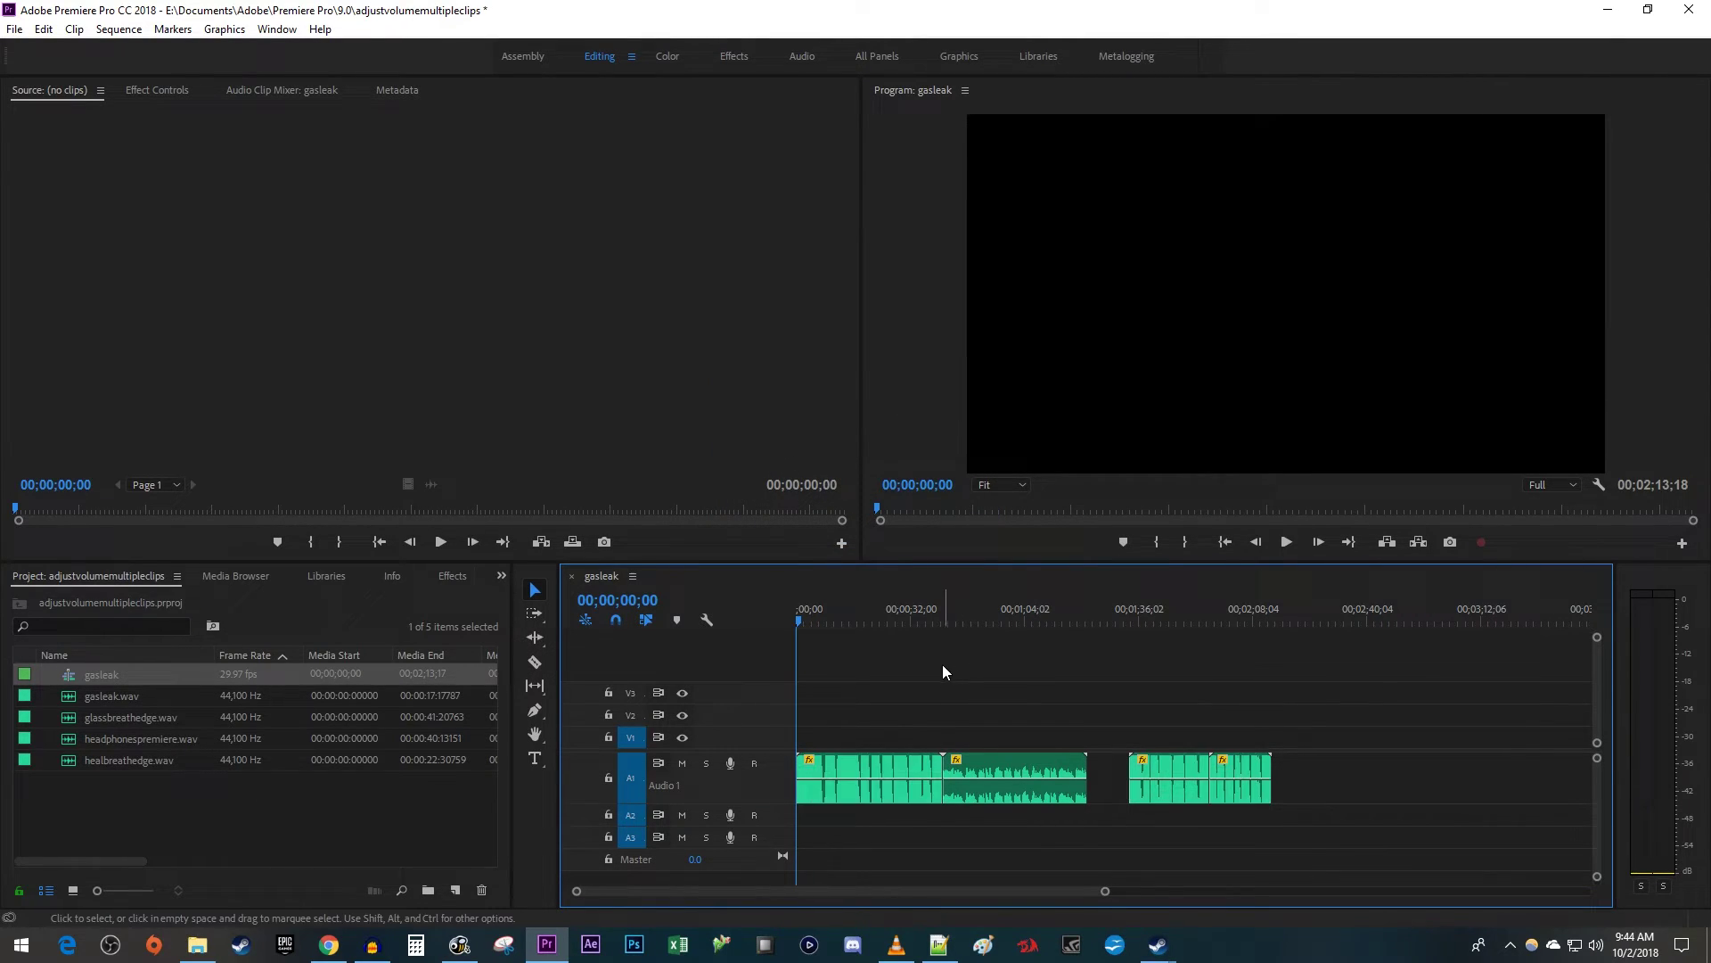